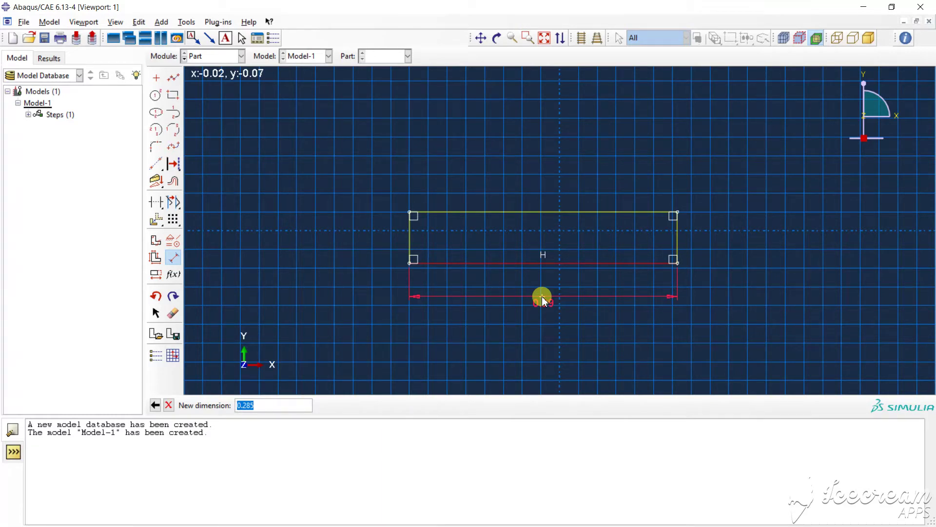
- Dimension the core layer rectangle to 0.35 wide by 0.03 high
{"action": "type", "text": ".35"}
{"action": "key", "text": "Return"}
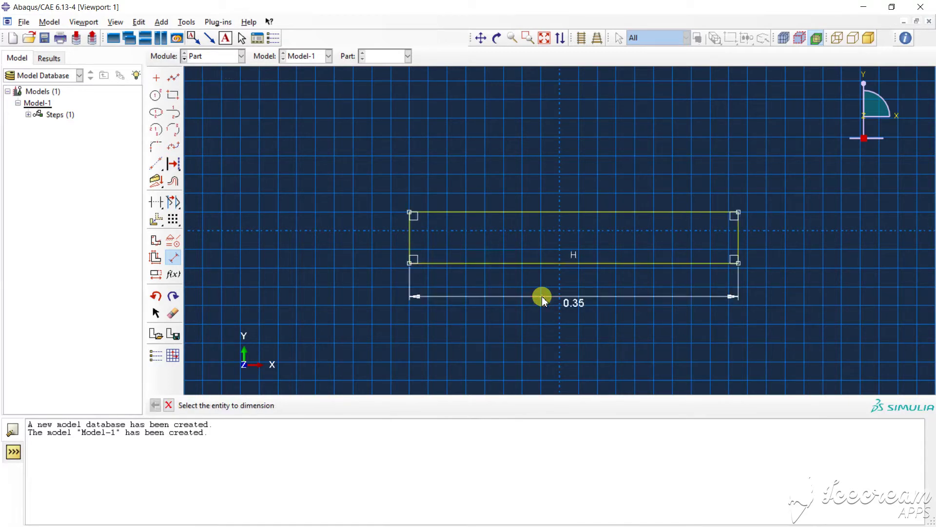
{"action": "left_click", "coordinate": [408, 252]}
{"action": "left_click", "coordinate": [393, 253]}
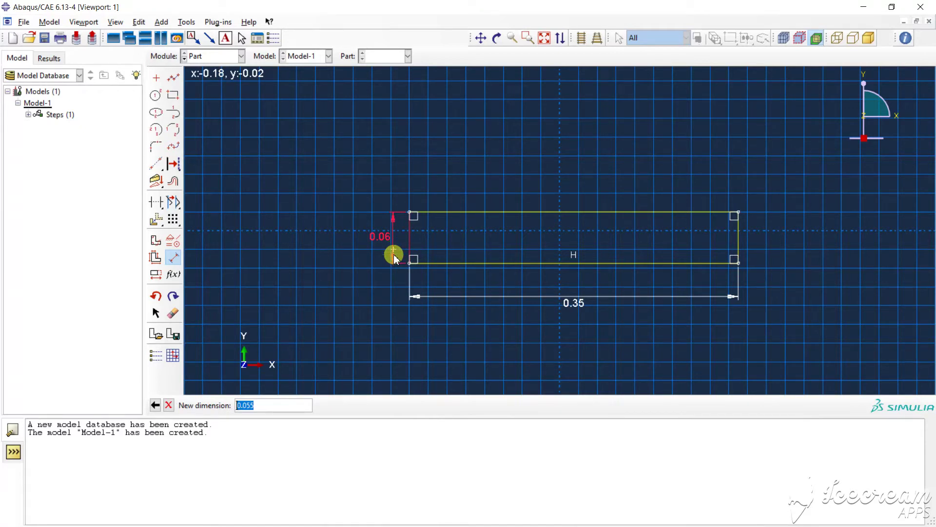
{"action": "type", "text": ".03"}
{"action": "key", "text": "Return"}
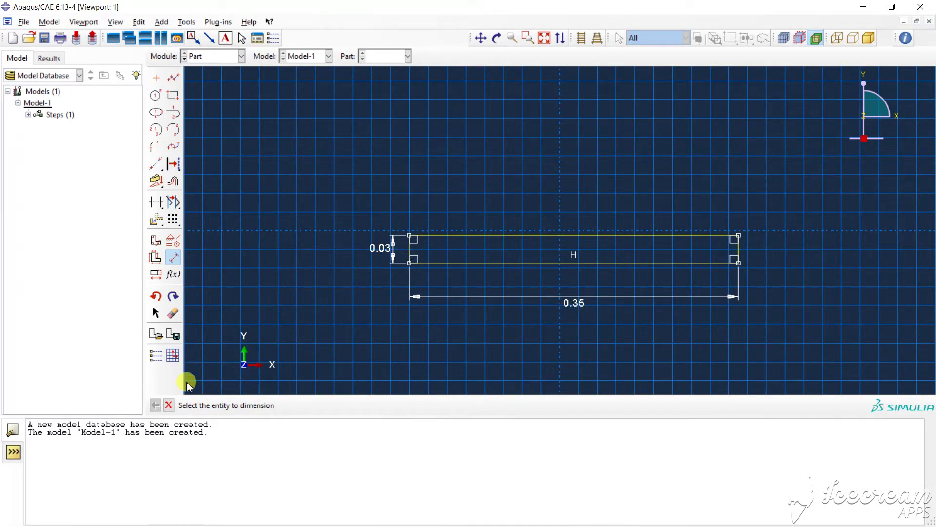
{"action": "left_click", "coordinate": [168, 405]}
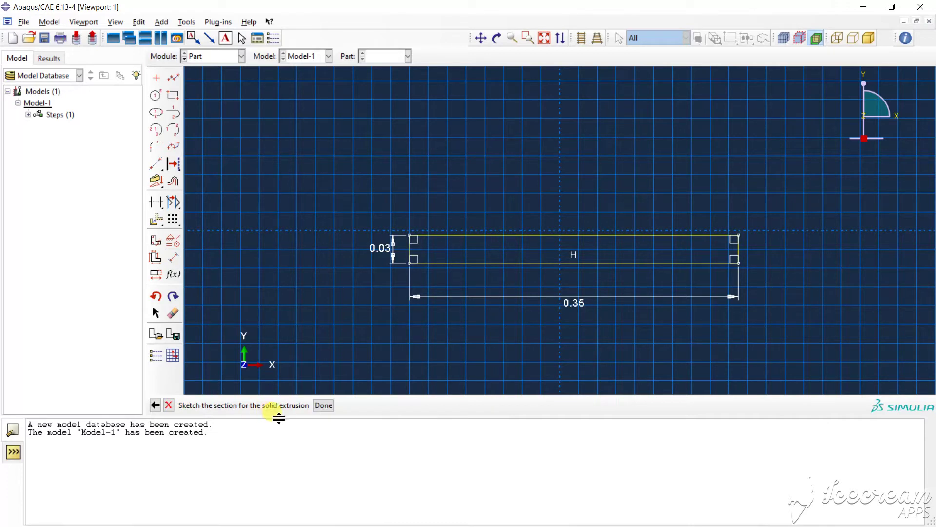
- Extrude the core layer profile 0.25 deep into a solid plate
{"action": "left_click", "coordinate": [324, 405]}
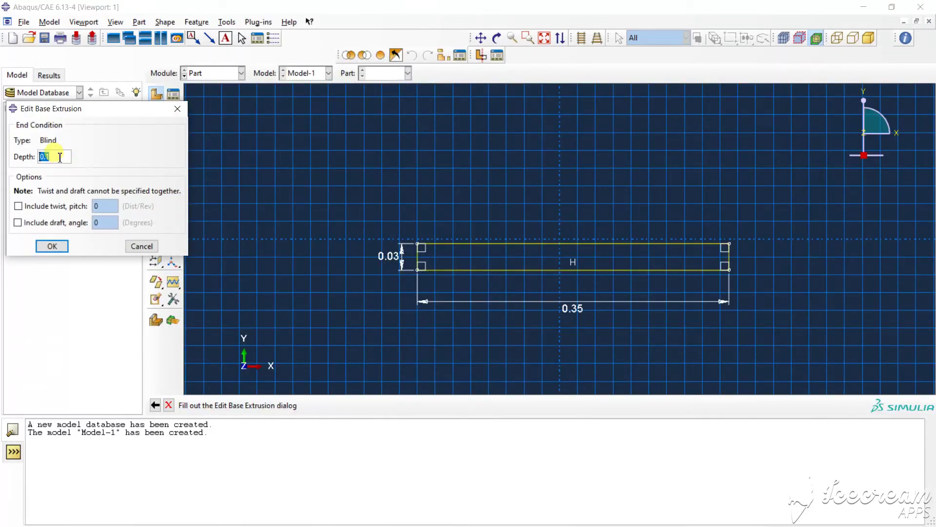
{"action": "left_click", "coordinate": [59, 157]}
{"action": "key", "text": "BackSpace"}
{"action": "key", "text": "BackSpace"}
{"action": "type", "text": ".2"}
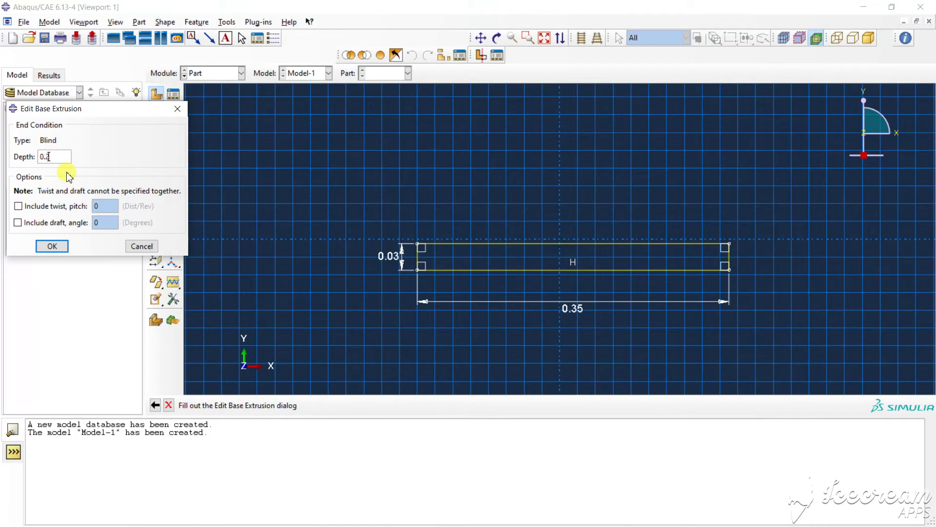
{"action": "type", "text": "5"}
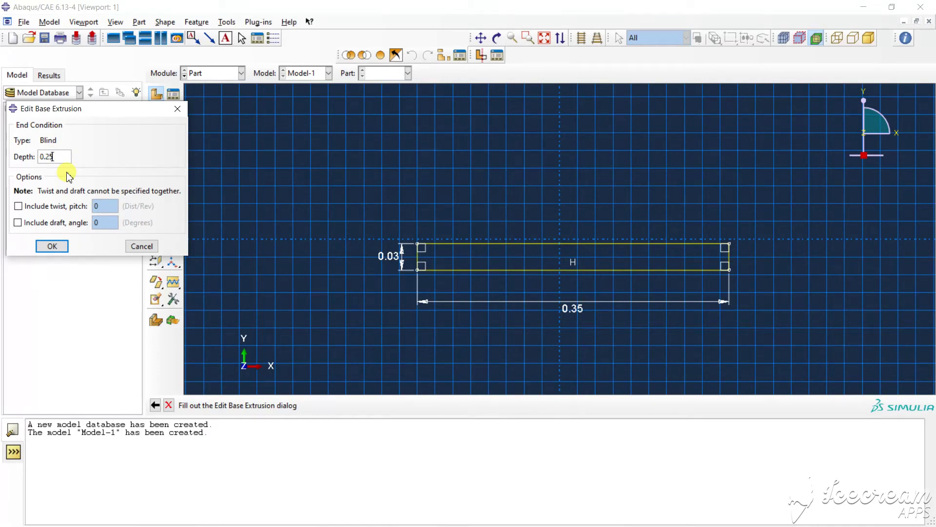
{"action": "left_click", "coordinate": [51, 246]}
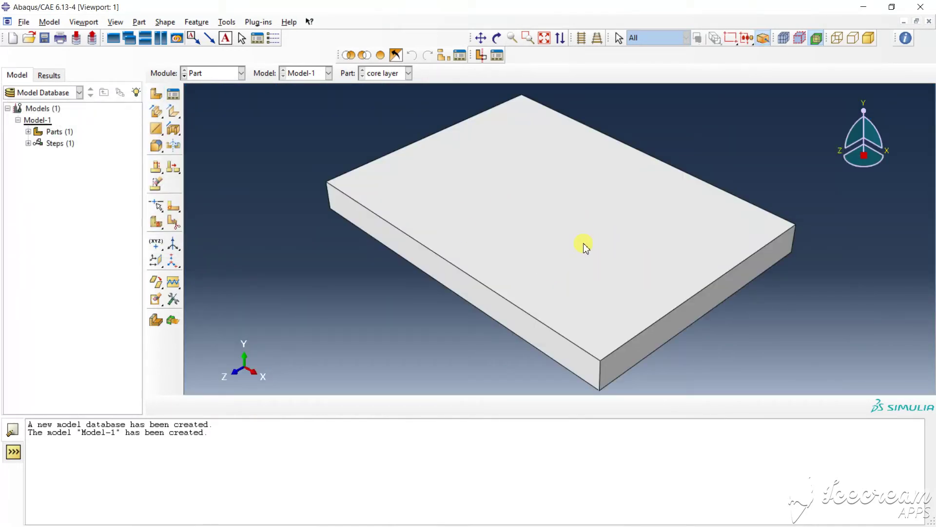
- Create a new part named 'face layer' and start its sketch
{"action": "left_click", "coordinate": [172, 93]}
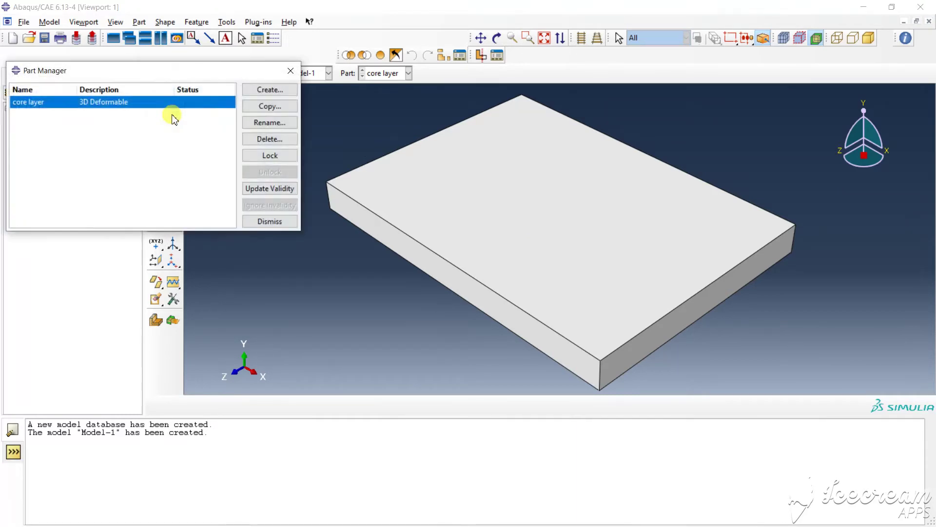
{"action": "left_click", "coordinate": [263, 90]}
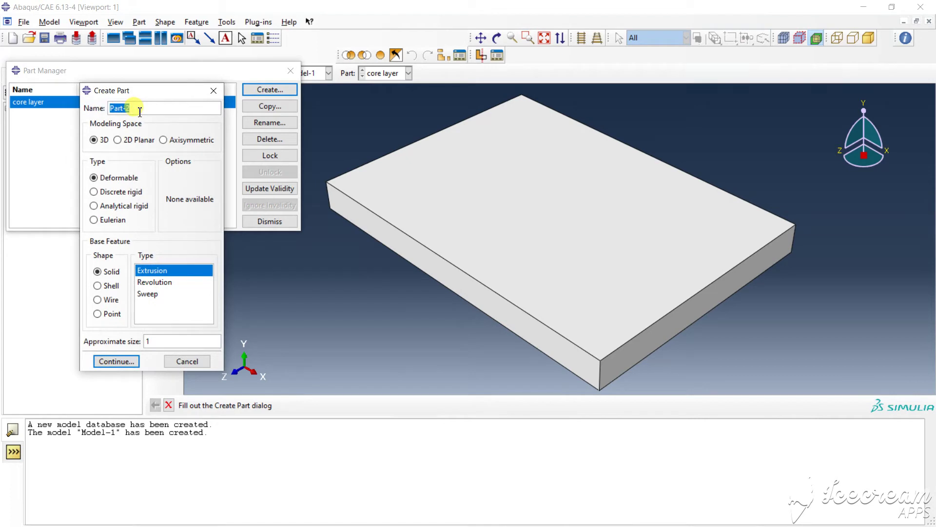
{"action": "type", "text": "face layer"}
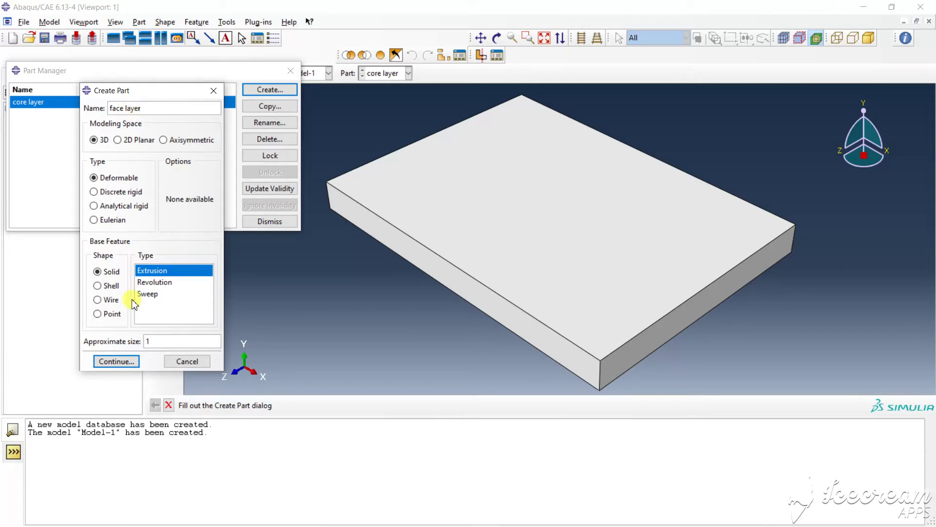
{"action": "left_click", "coordinate": [121, 363]}
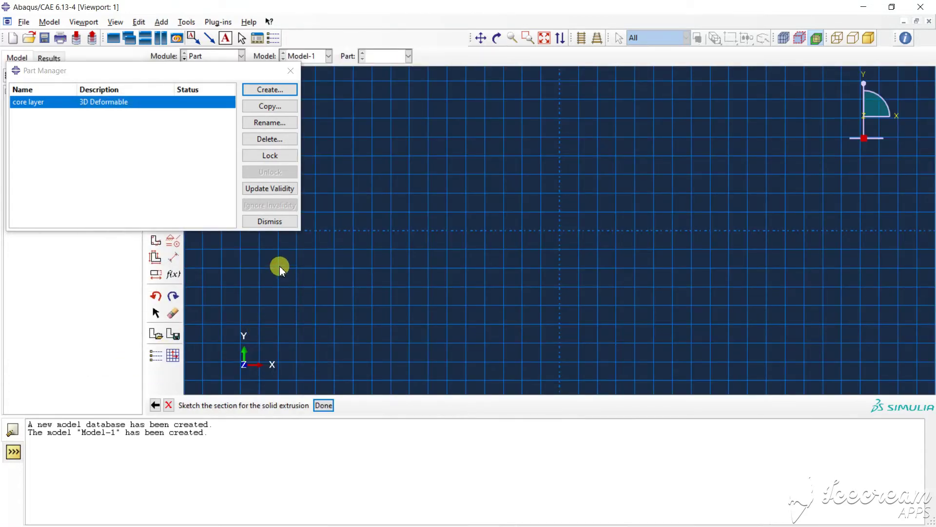
{"action": "left_click", "coordinate": [278, 224]}
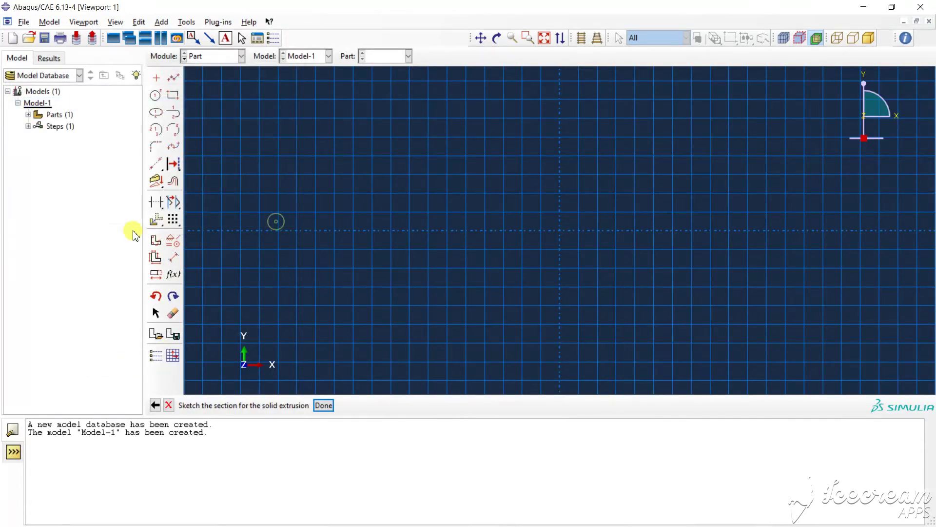
- Draw a rectangle and set its width to 0.35
{"action": "left_click", "coordinate": [173, 96]}
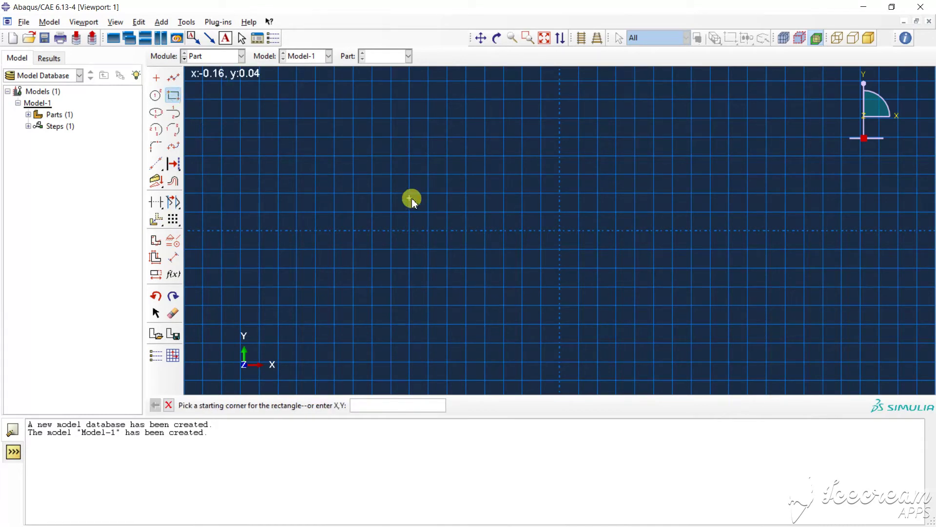
{"action": "left_click", "coordinate": [418, 211]}
{"action": "left_click", "coordinate": [654, 267]}
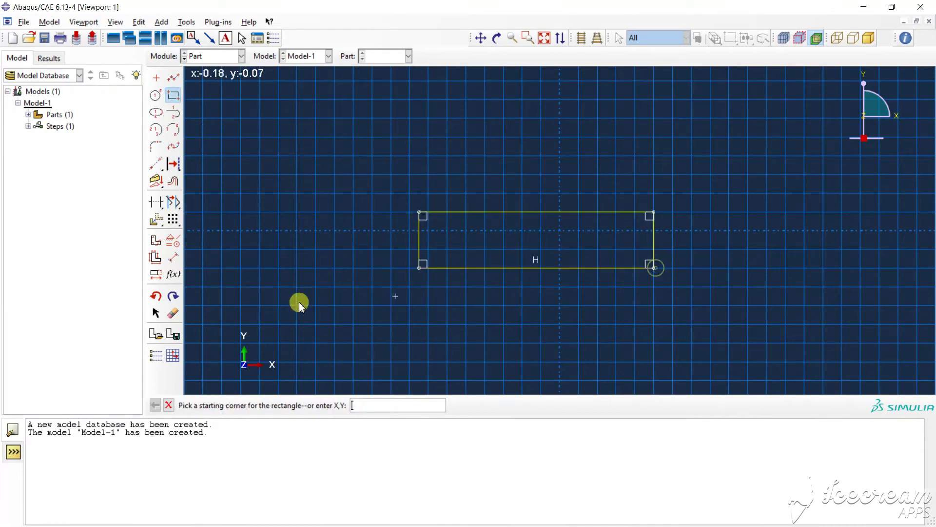
{"action": "left_click", "coordinate": [174, 257]}
{"action": "left_click", "coordinate": [478, 268]}
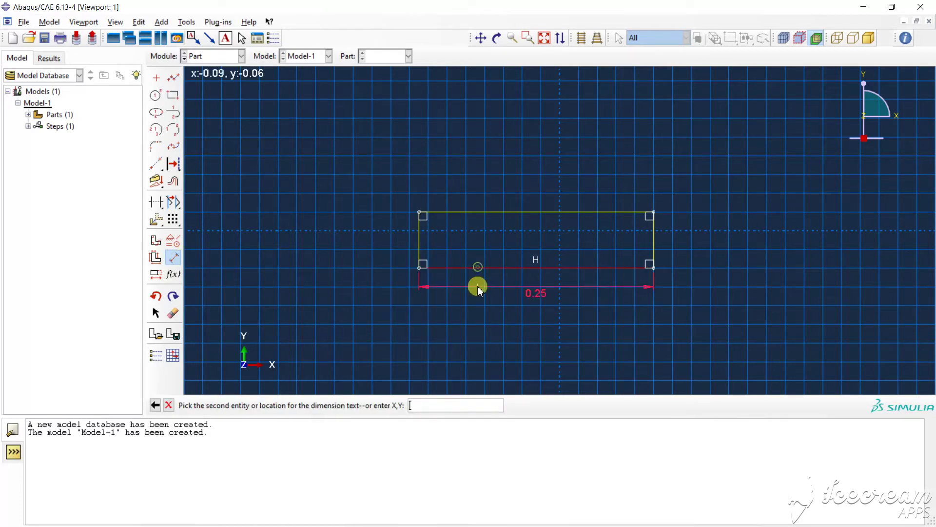
{"action": "left_click", "coordinate": [478, 289]}
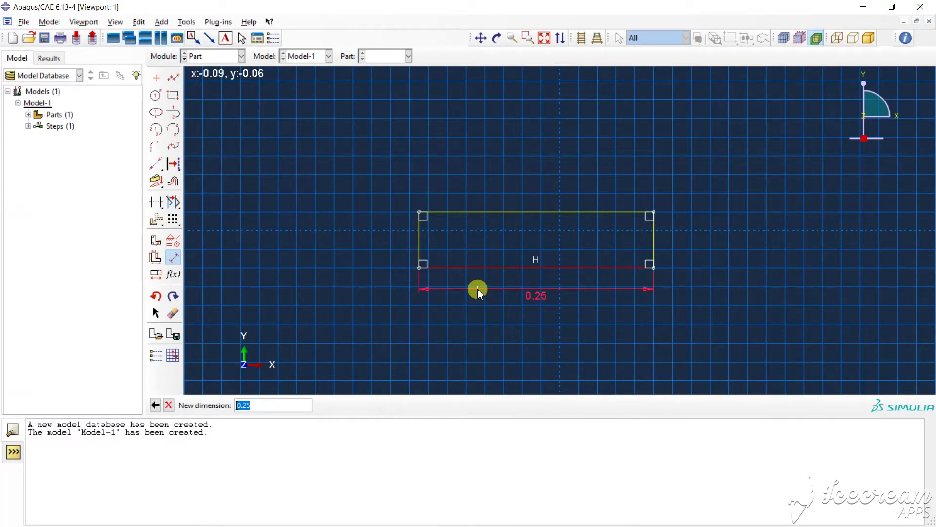
{"action": "key", "text": "BackSpace"}
{"action": "type", "text": ".35"}
{"action": "key", "text": "Return"}
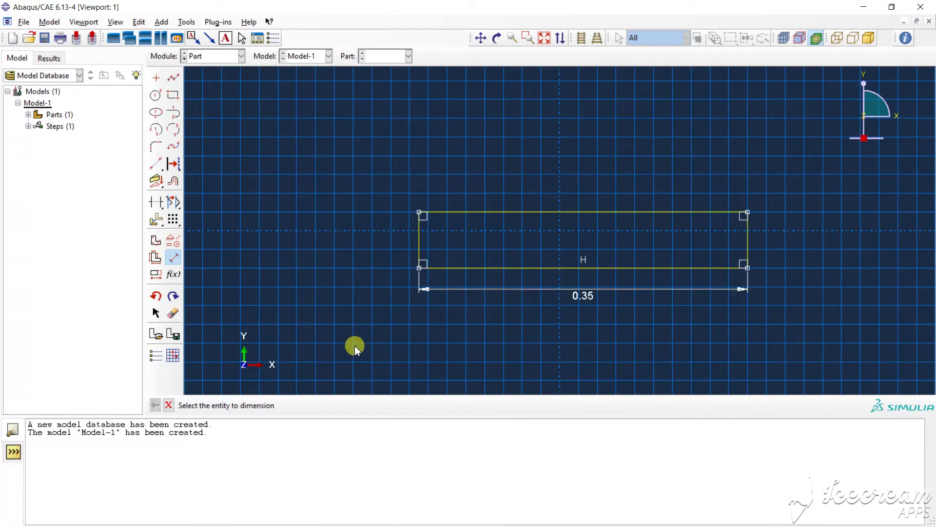
- Set the rectangle's height to 0.0025 and finish the sketch
{"action": "left_click", "coordinate": [423, 250]}
{"action": "left_click", "coordinate": [403, 253]}
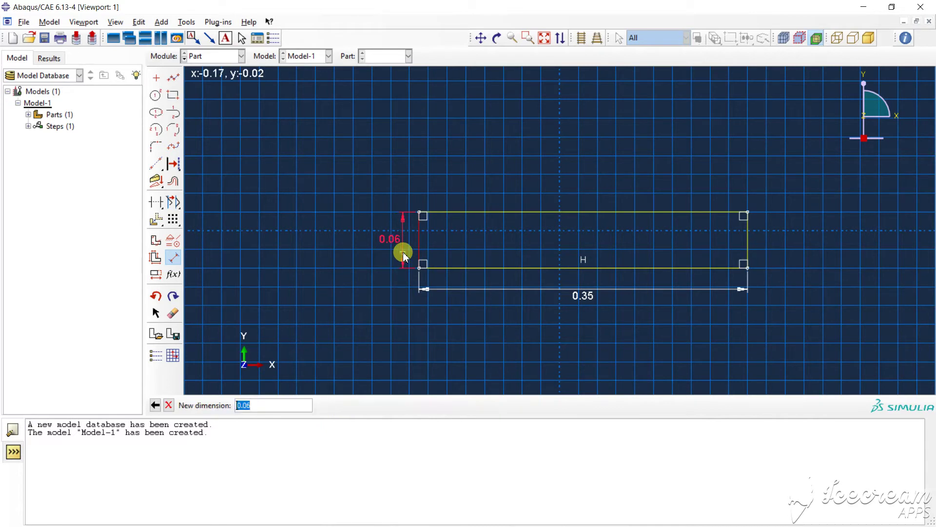
{"action": "type", "text": ".0025"}
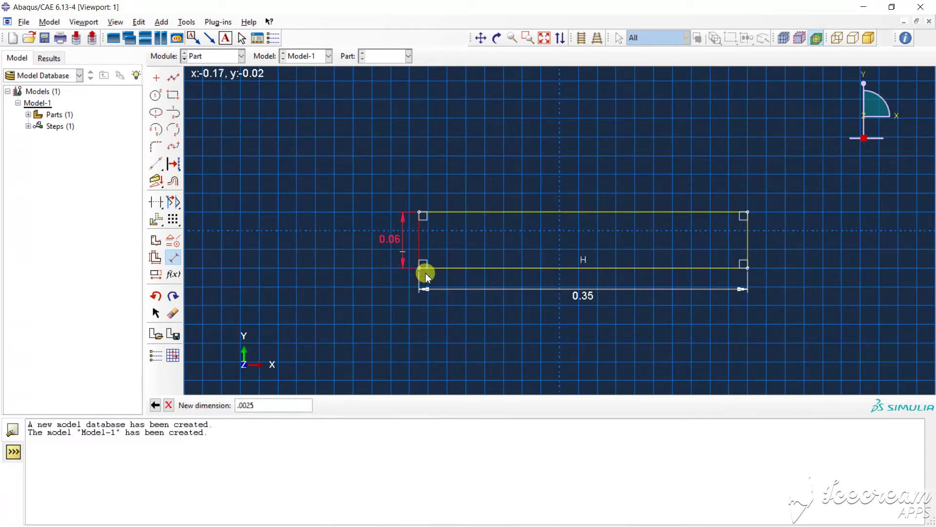
{"action": "key", "text": "Return"}
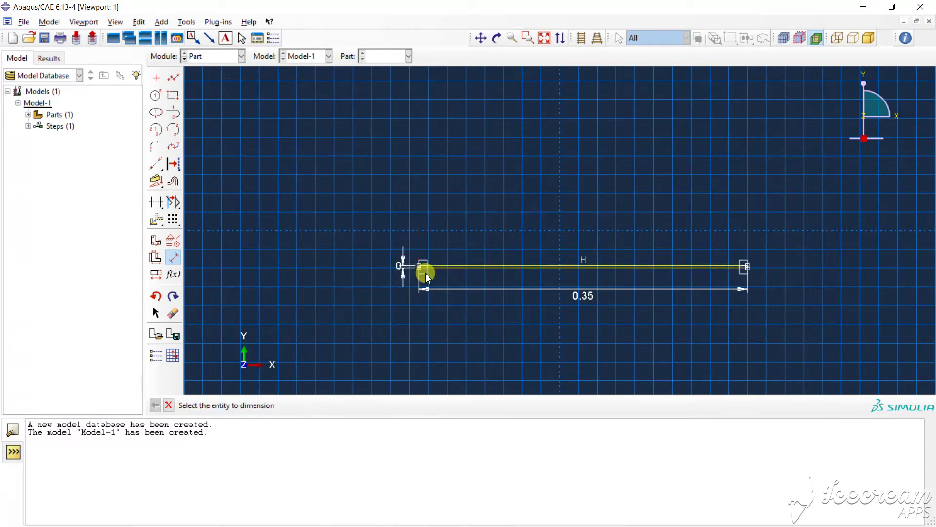
{"action": "left_click", "coordinate": [169, 405]}
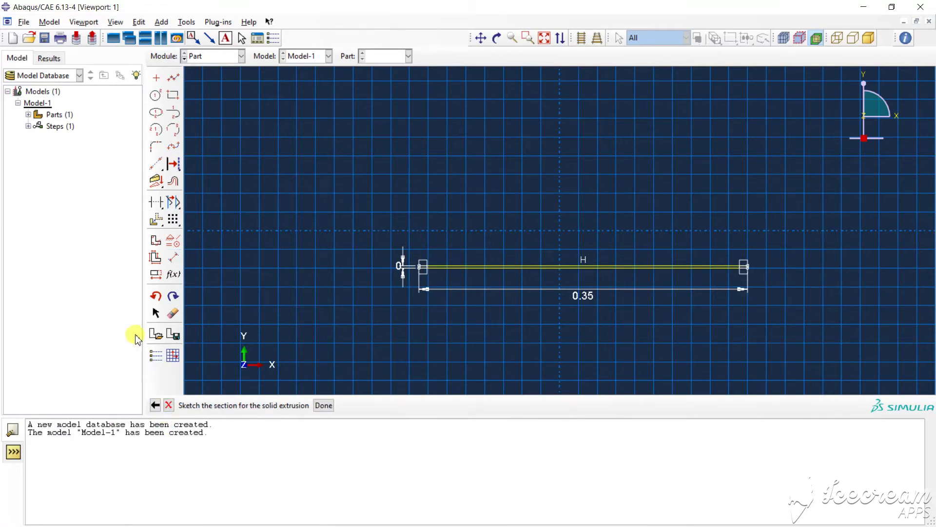
{"action": "left_click", "coordinate": [323, 406]}
- Extrude the face layer sketch 0.25 deep into a thin plate and switch to the Property module
{"action": "type", "text": "0.1"}
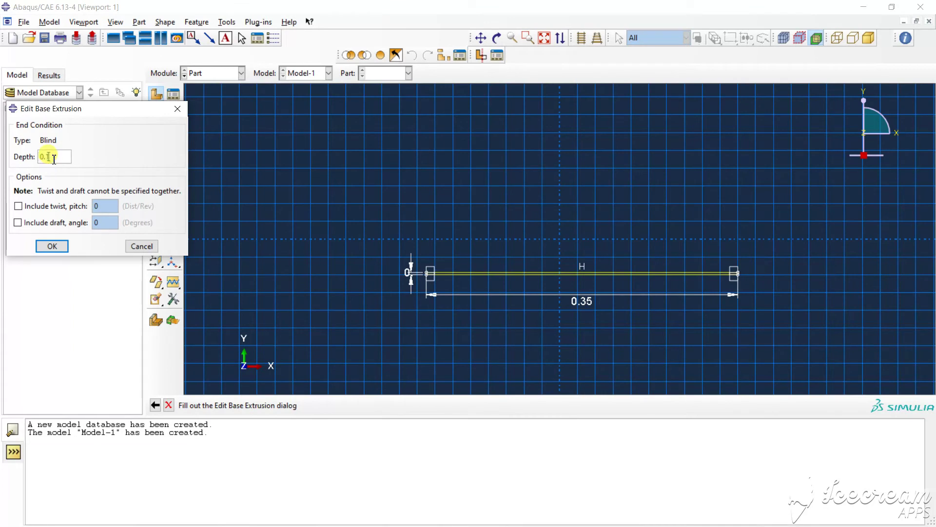
{"action": "type", "text": ".25"}
{"action": "left_click", "coordinate": [52, 246]}
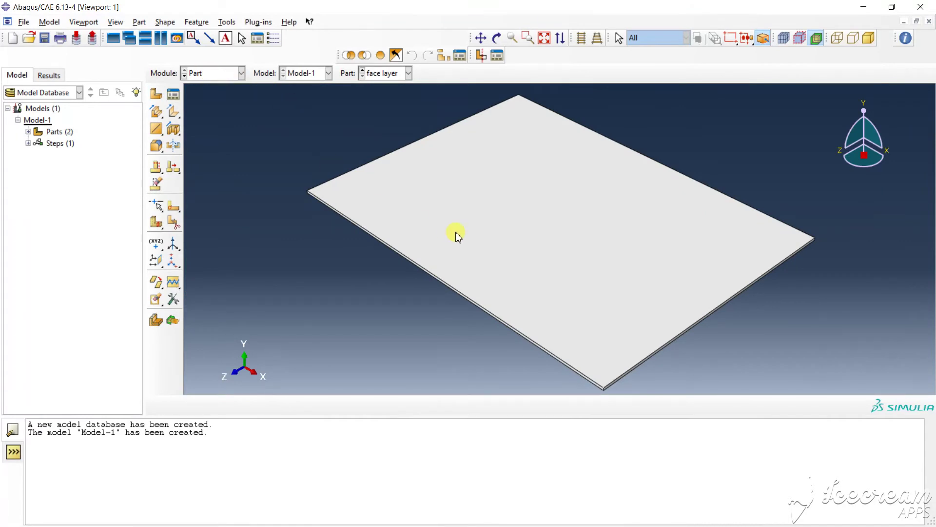
{"action": "left_click", "coordinate": [218, 77]}
{"action": "left_click", "coordinate": [222, 100]}
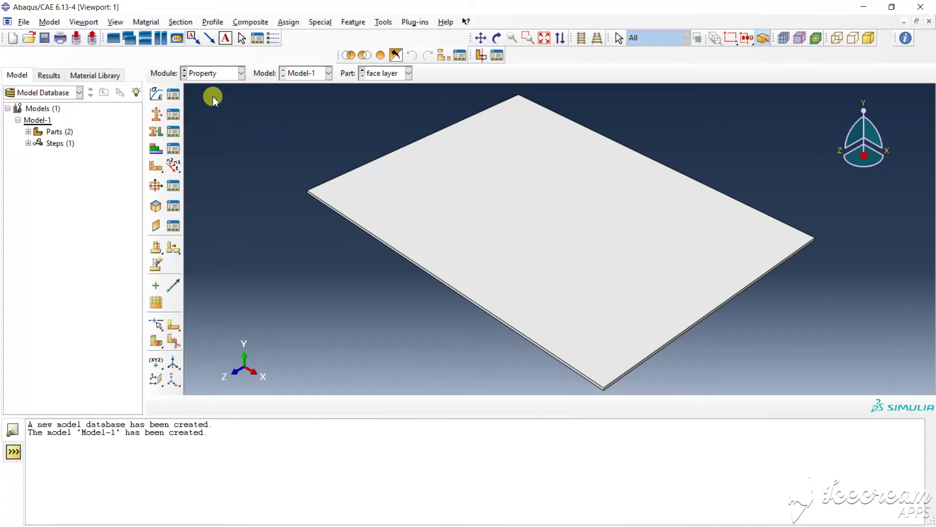
- Create a new material named 'Material of face layer'
{"action": "left_click", "coordinate": [173, 95]}
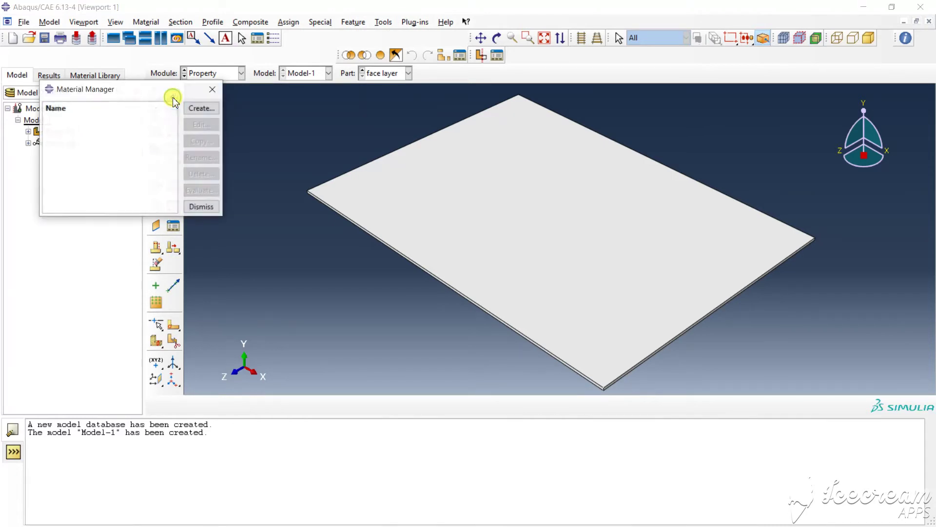
{"action": "left_click", "coordinate": [201, 107]}
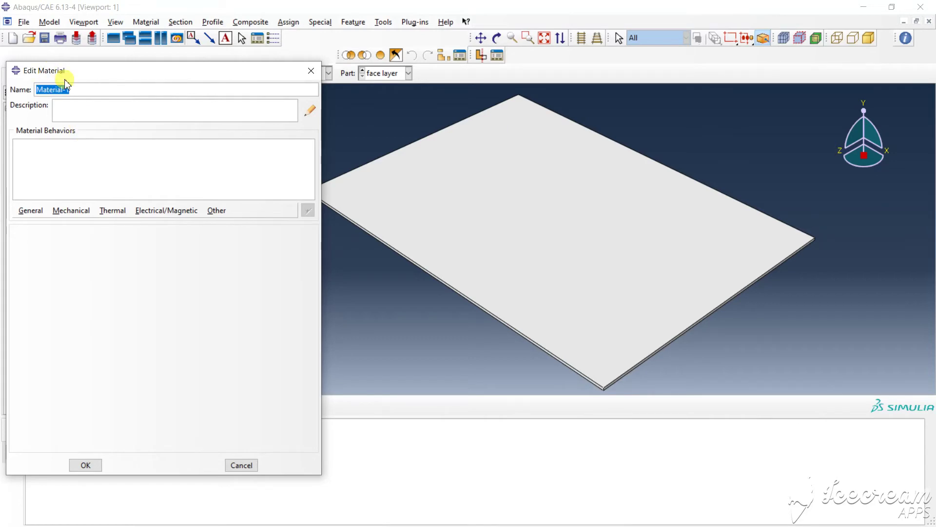
{"action": "left_click", "coordinate": [86, 91]}
{"action": "key", "text": "BackSpace"}
{"action": "key", "text": "BackSpace"}
{"action": "key", "text": "BackSpace"}
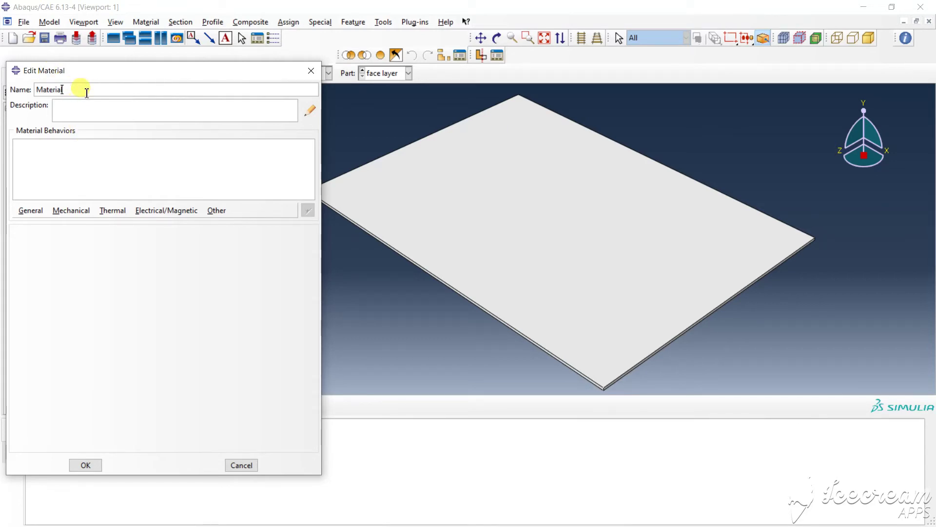
{"action": "type", "text": "for face layer"}
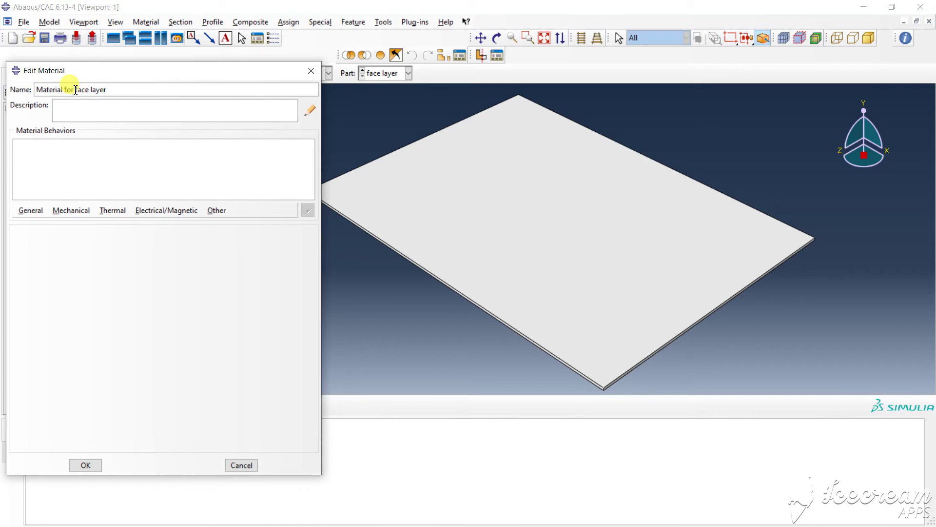
{"action": "left_click", "coordinate": [75, 90]}
{"action": "key", "text": "BackSpace"}
{"action": "key", "text": "BackSpace"}
{"action": "key", "text": "BackSpace"}
{"action": "key", "text": "BackSpace"}
{"action": "type", "text": "of"}
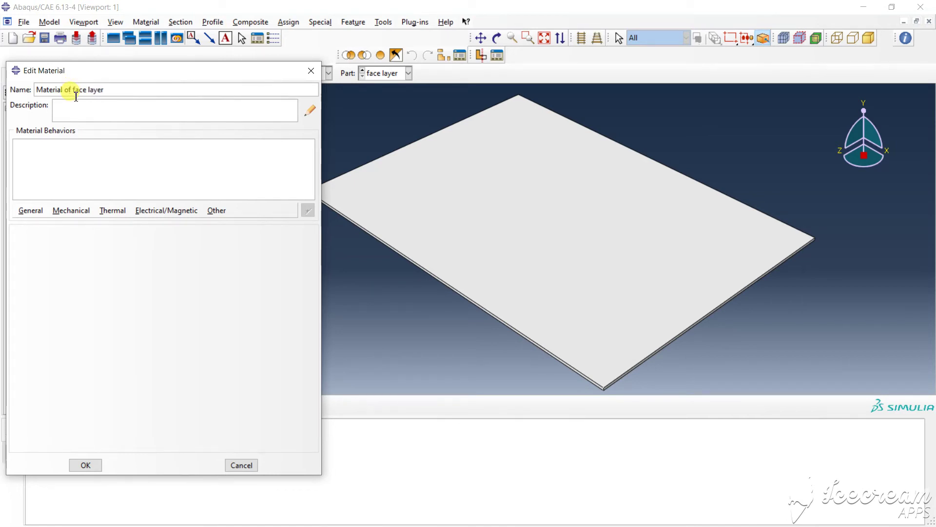
- Give the face layer material a mass density of 1400
{"action": "left_click", "coordinate": [40, 213]}
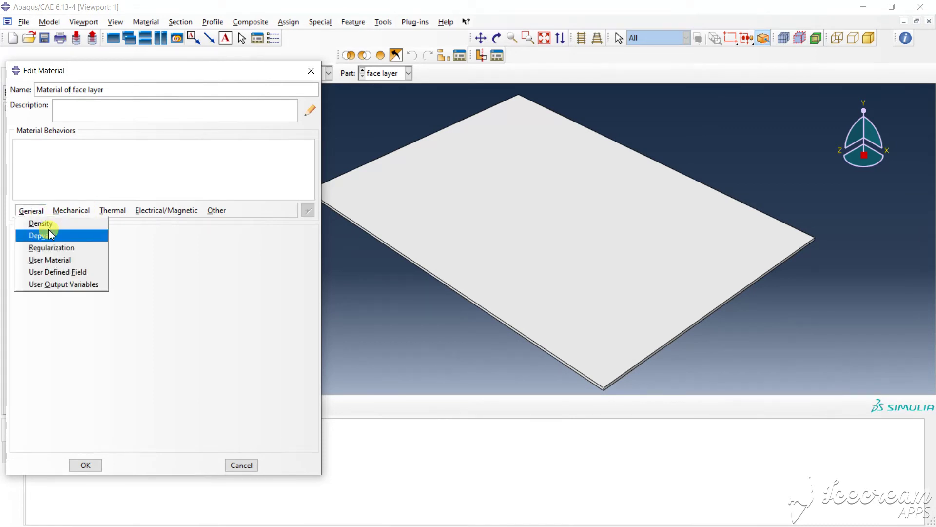
{"action": "left_click", "coordinate": [44, 223]}
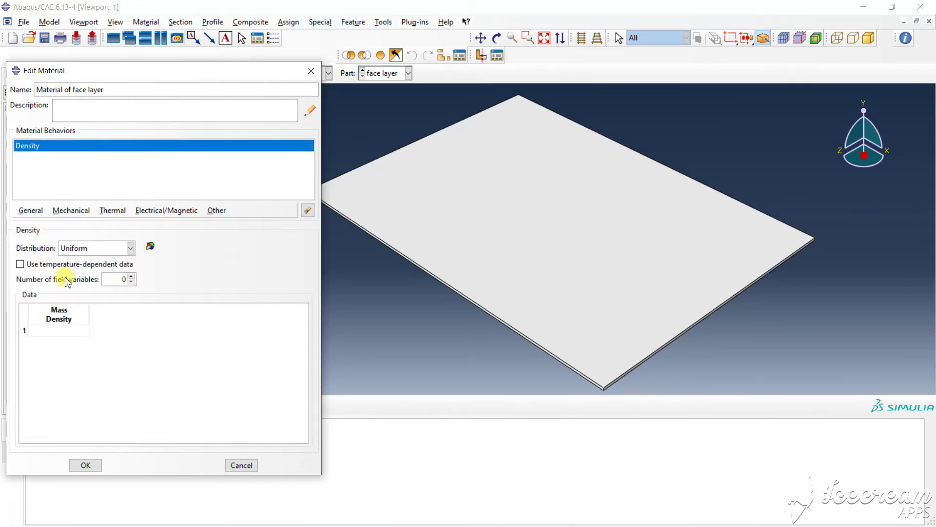
{"action": "left_click", "coordinate": [65, 331]}
{"action": "type", "text": "1400"}
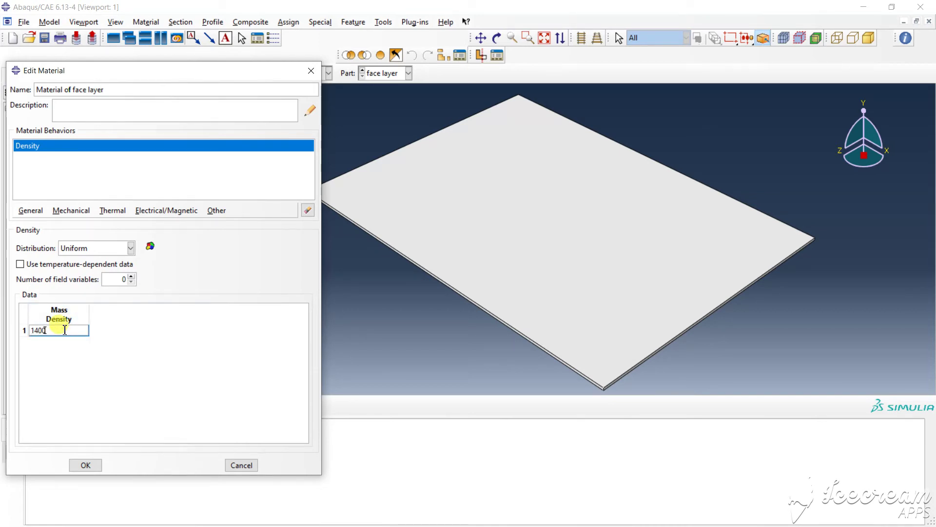
{"action": "left_click", "coordinate": [71, 211]}
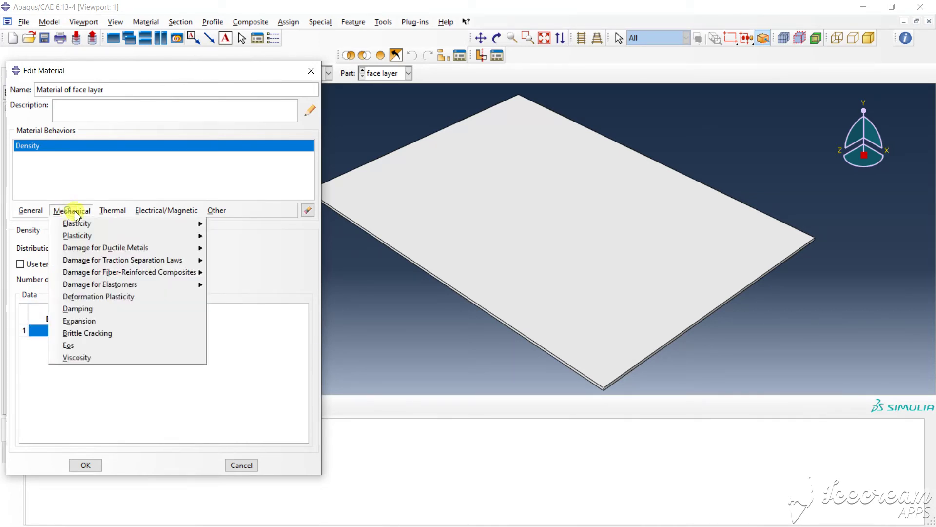
- Add Engineering Constants elasticity with E1 1.446e10 and E2 1.35e10
{"action": "mouse_move", "coordinate": [87, 223]}
{"action": "left_click", "coordinate": [217, 225]}
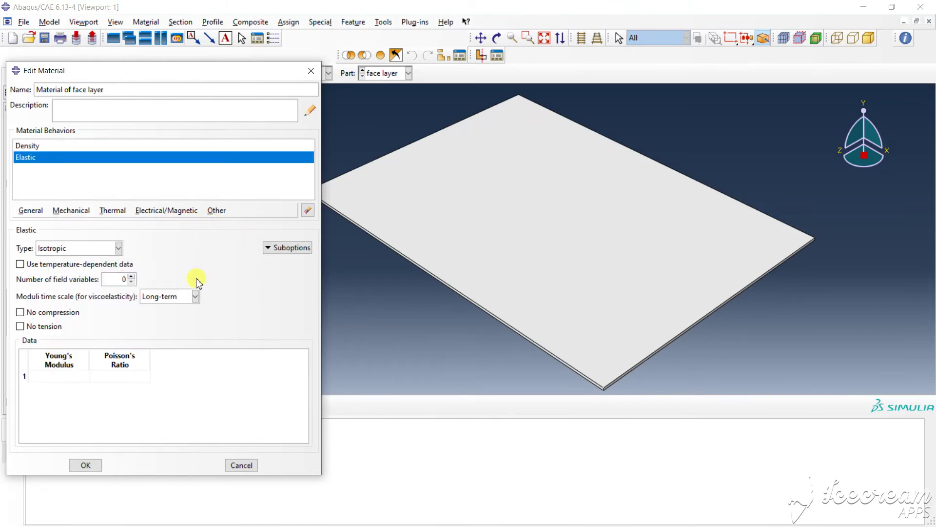
{"action": "left_click", "coordinate": [67, 248]}
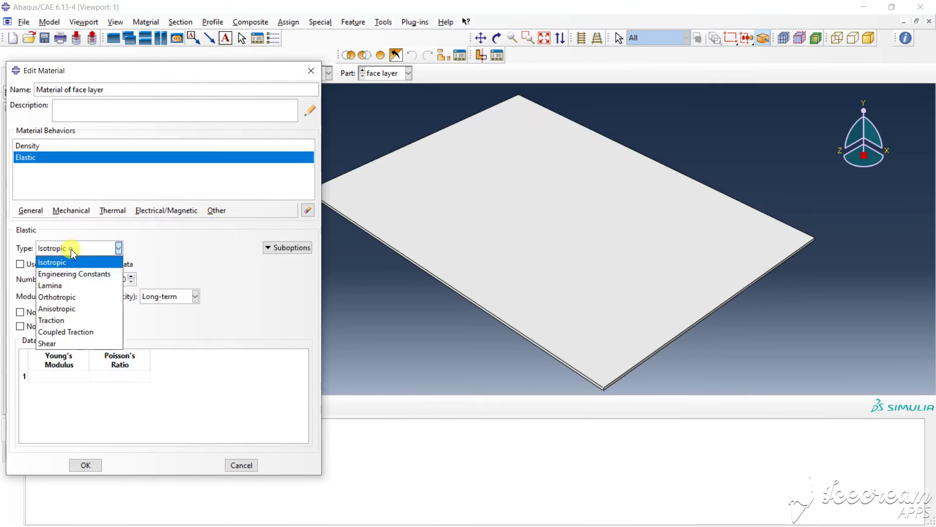
{"action": "left_click", "coordinate": [76, 275]}
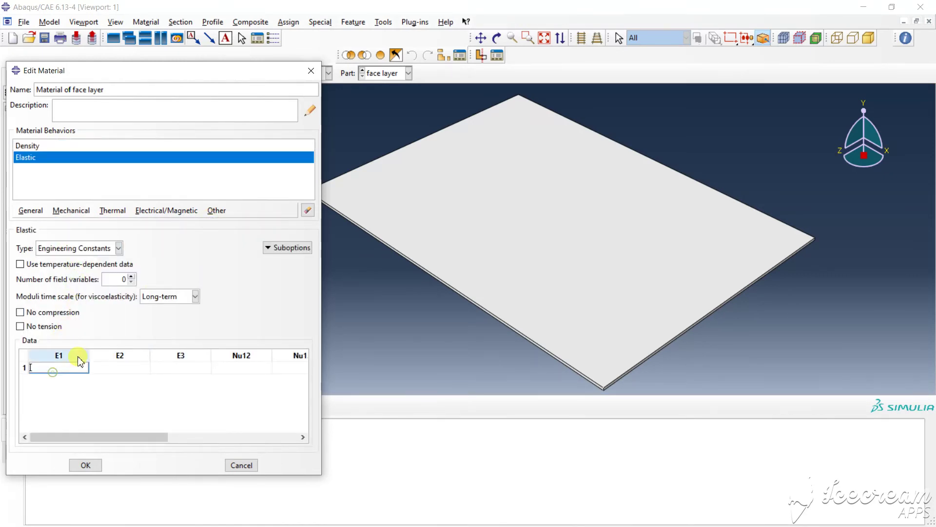
{"action": "type", "text": "1.446e"}
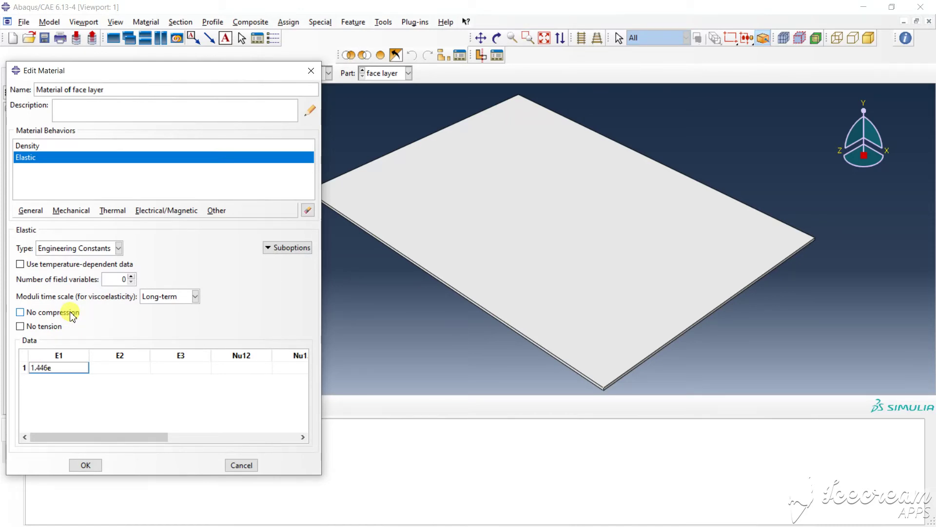
{"action": "type", "text": "10"}
{"action": "left_click", "coordinate": [117, 364]}
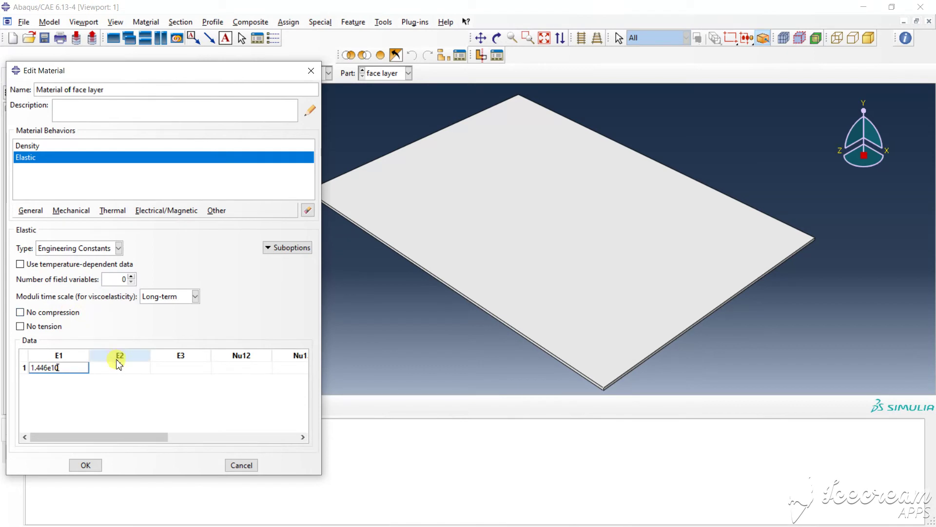
{"action": "type", "text": "1.3"}
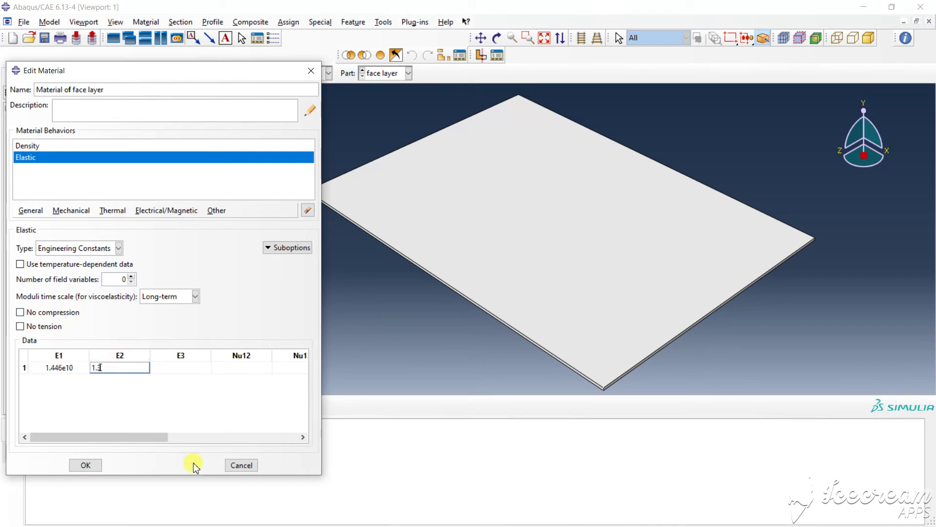
{"action": "type", "text": "5e10"}
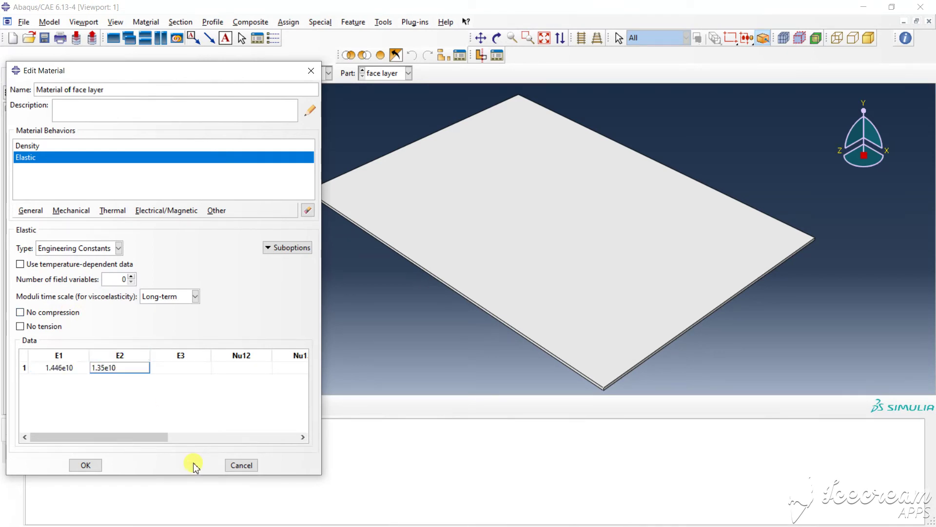
{"action": "left_click", "coordinate": [190, 369]}
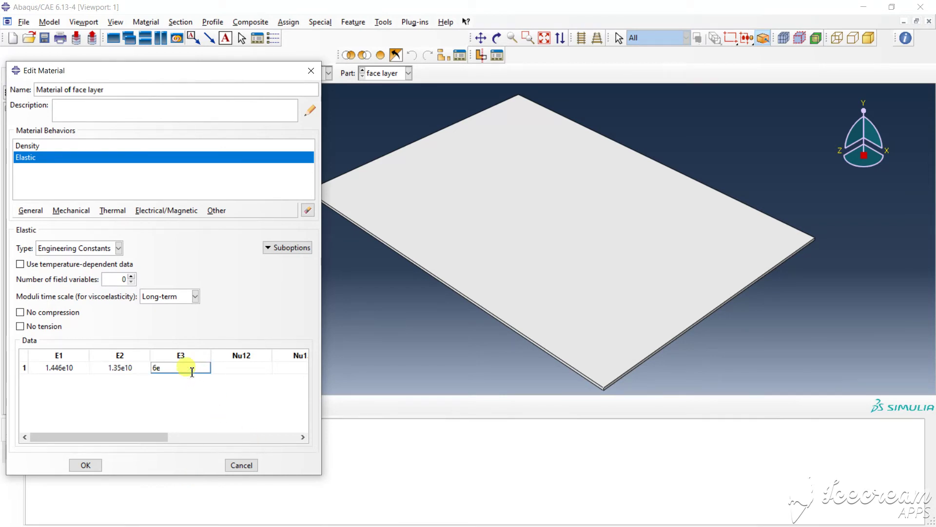
- Enter Poisson's ratios Nu12 0.3 and Nu13 0.1
{"action": "left_click", "coordinate": [235, 367]}
{"action": "type", "text": "3"}
{"action": "key", "text": "BackSpace"}
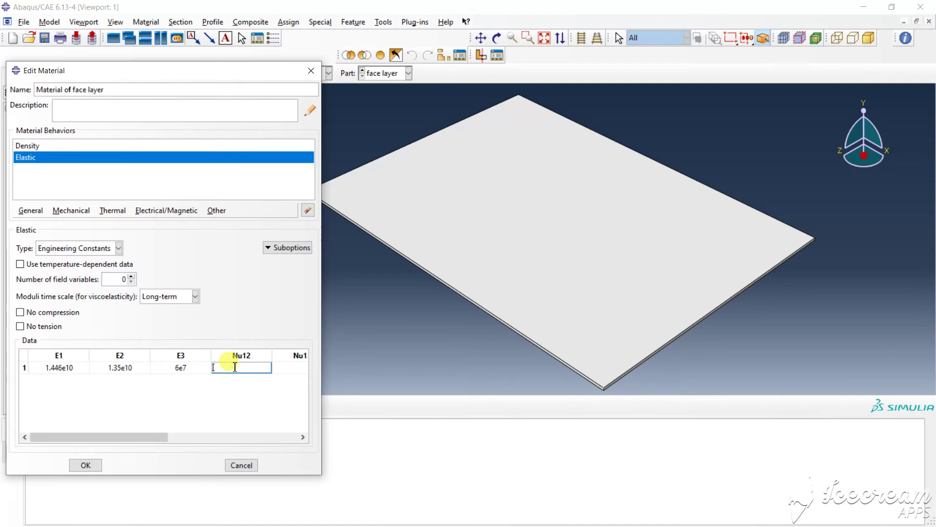
{"action": "type", "text": ".32"}
{"action": "key", "text": "Tab"}
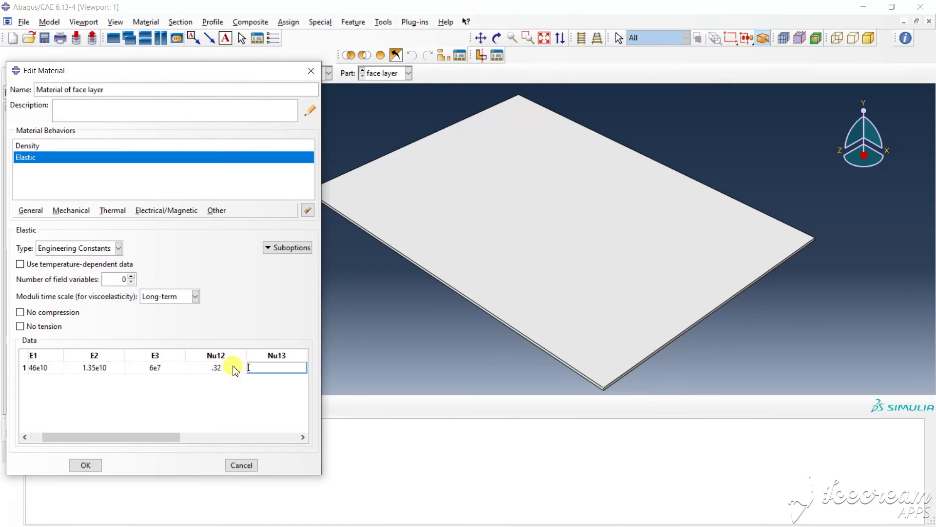
{"action": "type", "text": ".1"}
{"action": "key", "text": "Tab"}
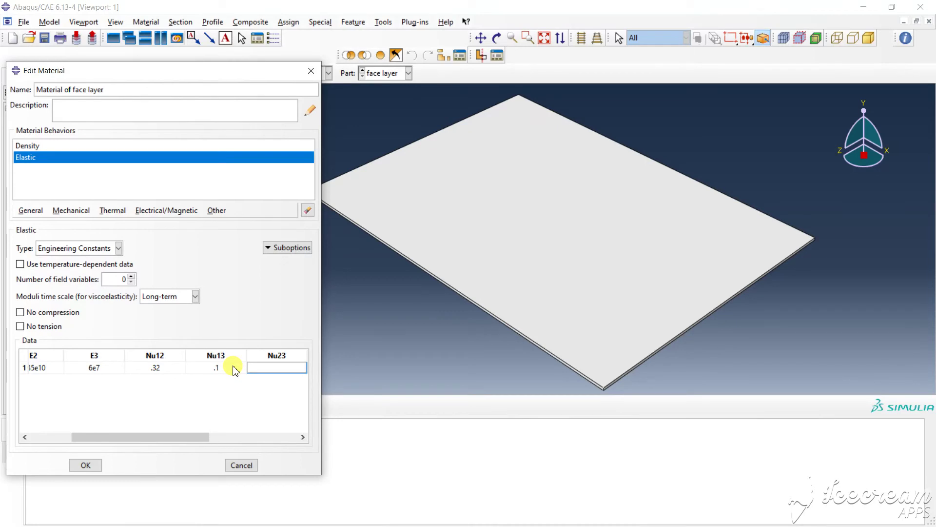
{"action": "key", "text": "Tab"}
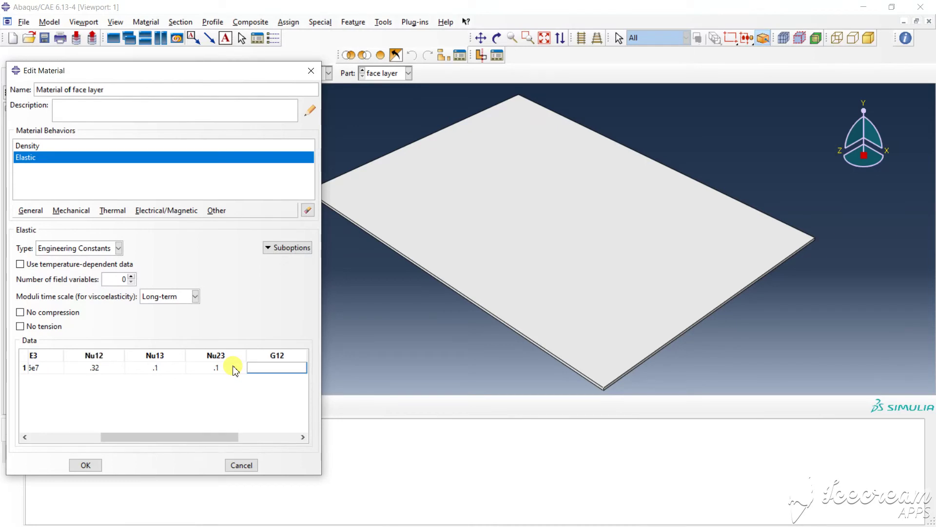
- Enter shear moduli G12 3.27e9, G13 5.47e6, G23 4.831e6 and save the material
{"action": "type", "text": "3.27e9"}
{"action": "key", "text": "Tab"}
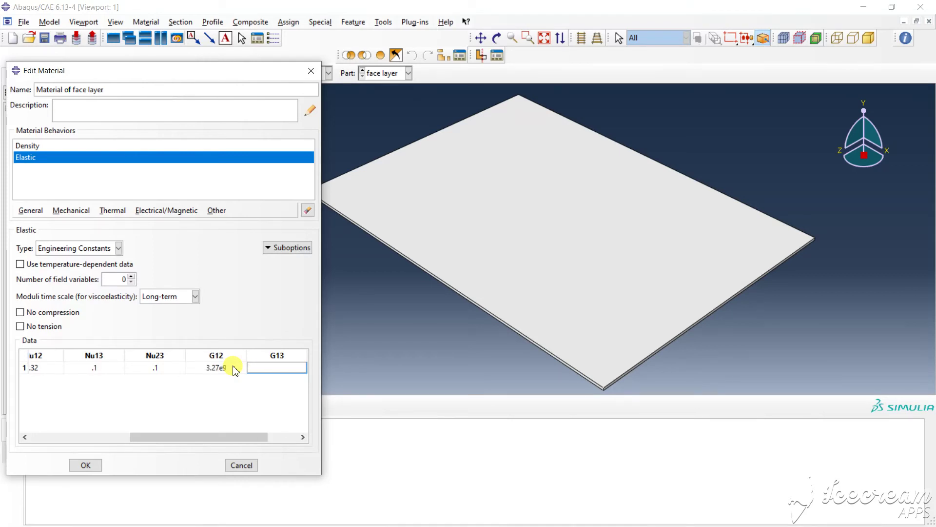
{"action": "type", "text": "5.47e6"}
{"action": "key", "text": "Tab"}
{"action": "type", "text": "4"}
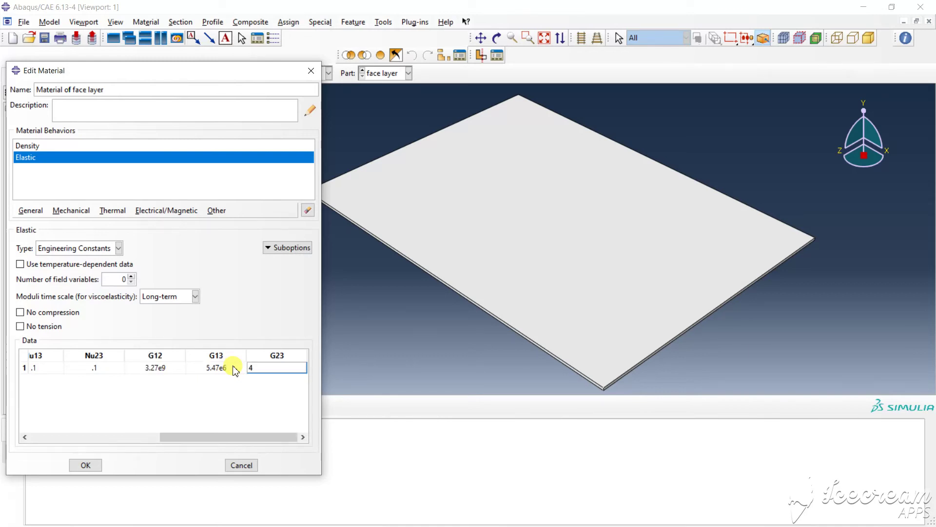
{"action": "type", "text": ".381e"}
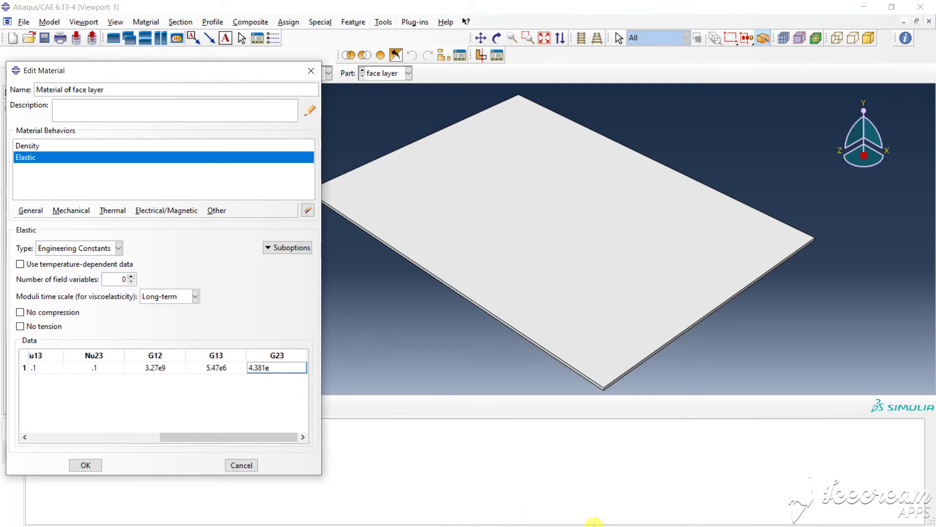
{"action": "key", "text": "BackSpace"}
{"action": "key", "text": "BackSpace"}
{"action": "key", "text": "BackSpace"}
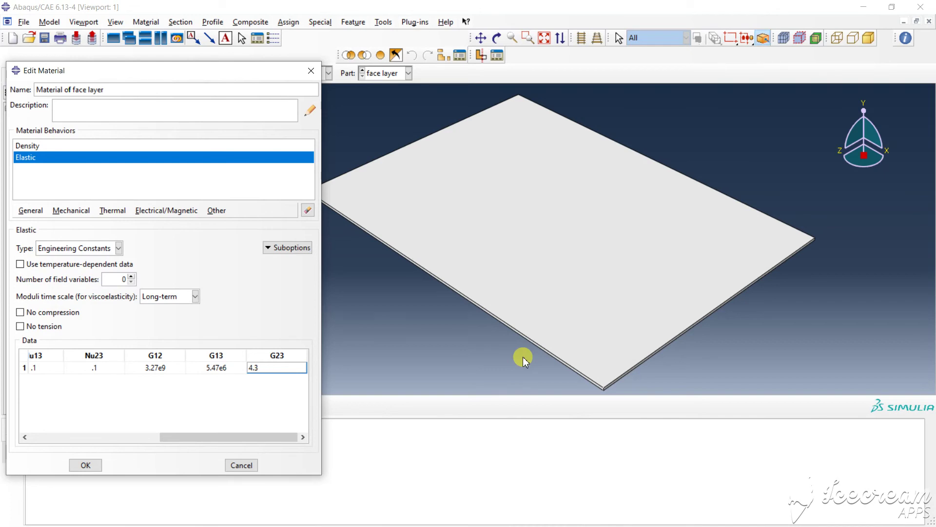
{"action": "key", "text": "BackSpace"}
{"action": "left_click", "coordinate": [84, 466]}
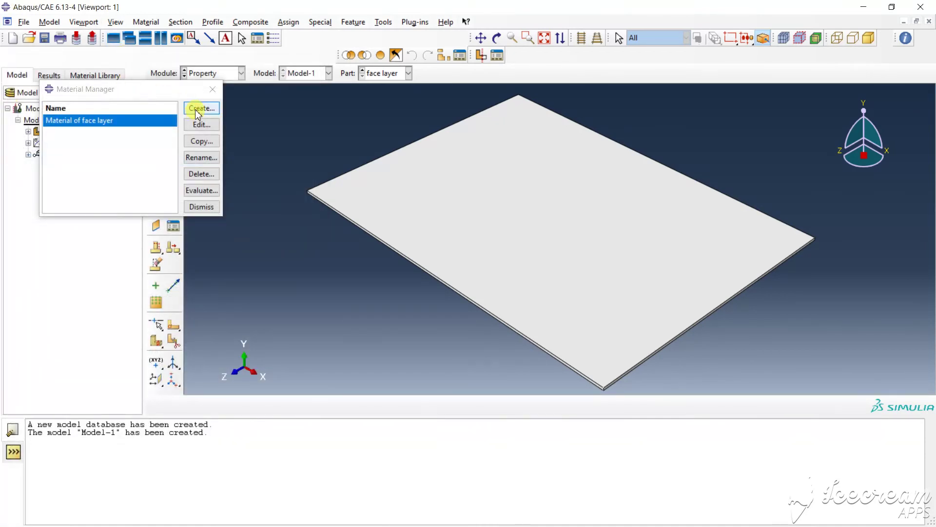
- Add a new material and rename it 'Material of core layer'
{"action": "left_click", "coordinate": [196, 109]}
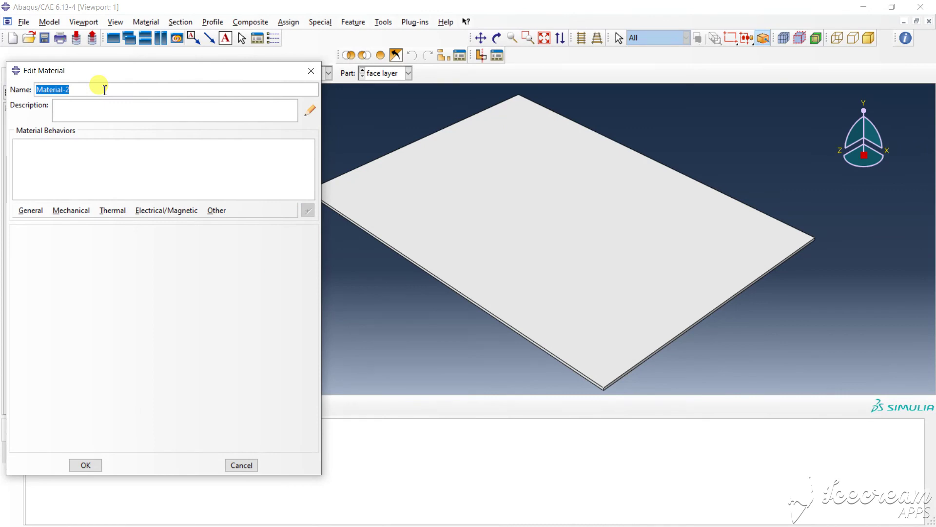
{"action": "left_click", "coordinate": [105, 90]}
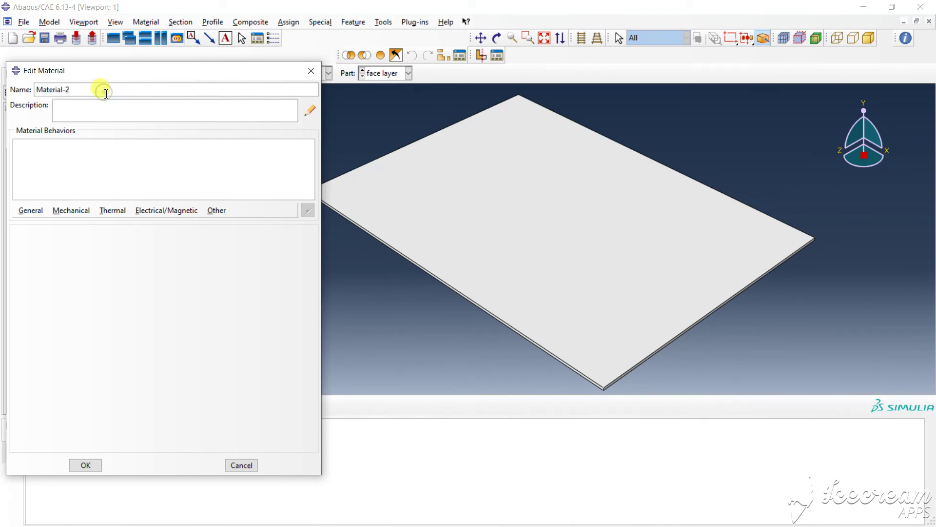
{"action": "key", "text": "BackSpace"}
{"action": "type", "text": "for"}
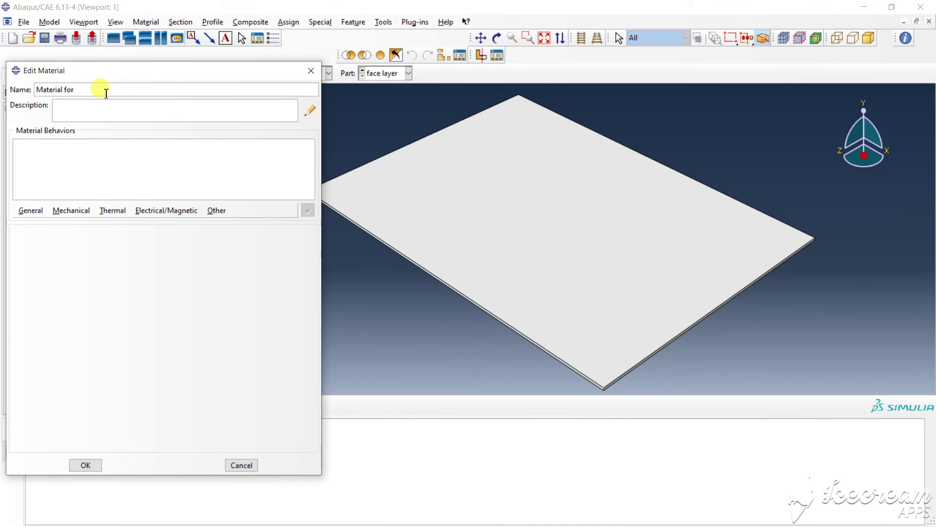
{"action": "type", "text": " core layer"}
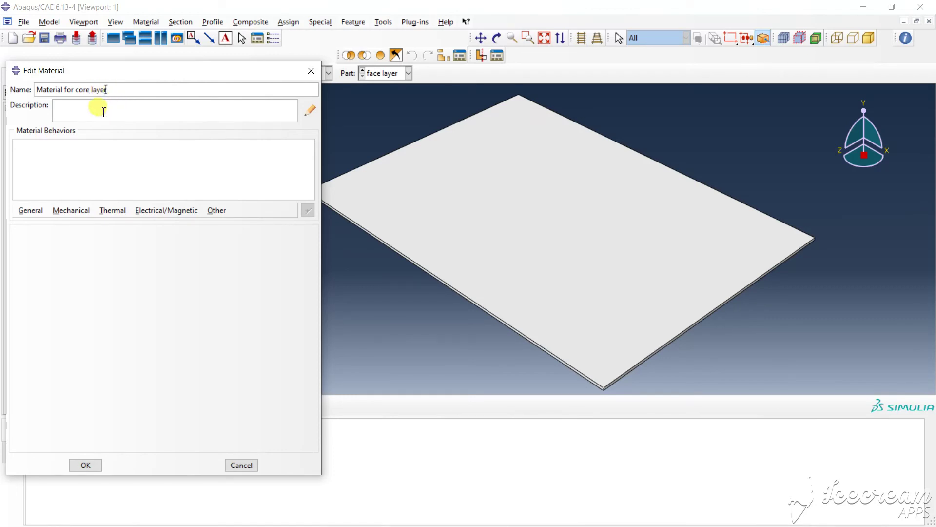
{"action": "left_click", "coordinate": [74, 90]}
{"action": "key", "text": "BackSpace"}
{"action": "key", "text": "BackSpace"}
{"action": "key", "text": "BackSpace"}
{"action": "type", "text": "of"}
{"action": "left_click", "coordinate": [22, 211]}
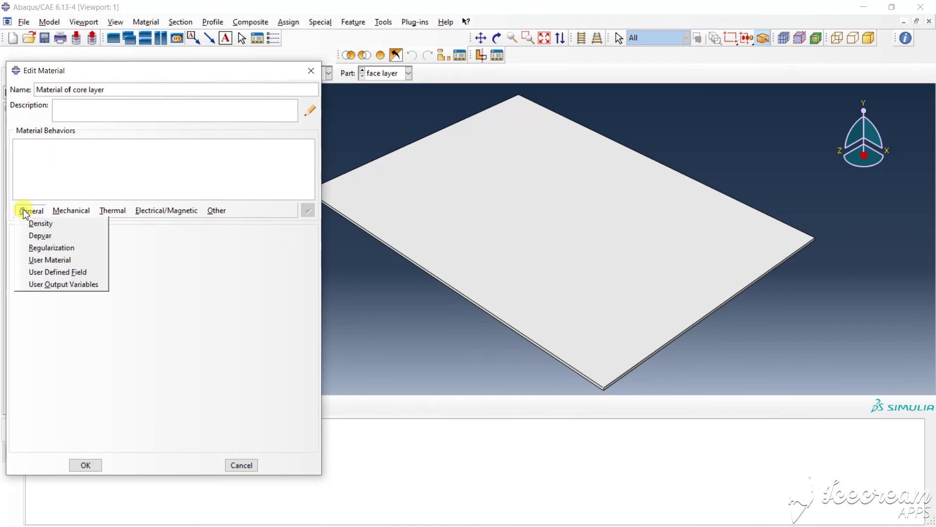
- Give the core layer material a mass density of 100
{"action": "left_click", "coordinate": [31, 225]}
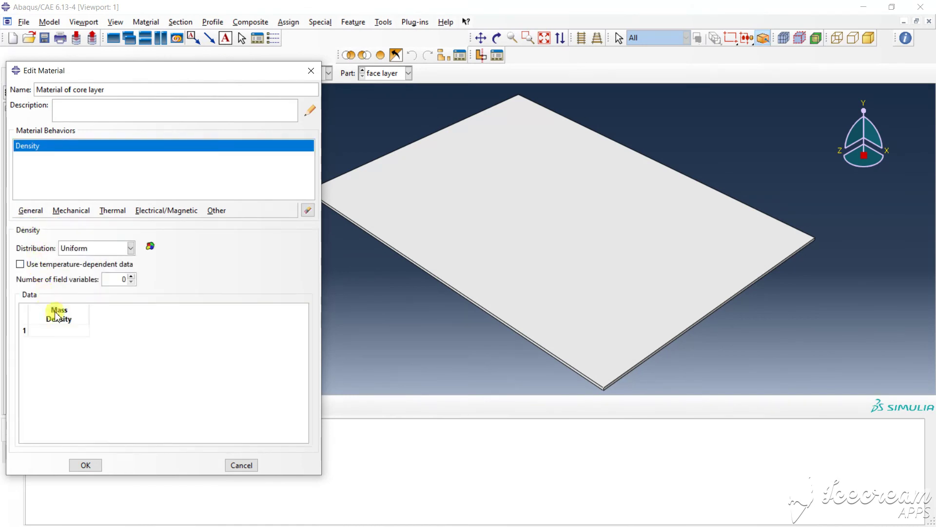
{"action": "left_click", "coordinate": [60, 332]}
{"action": "type", "text": "100"}
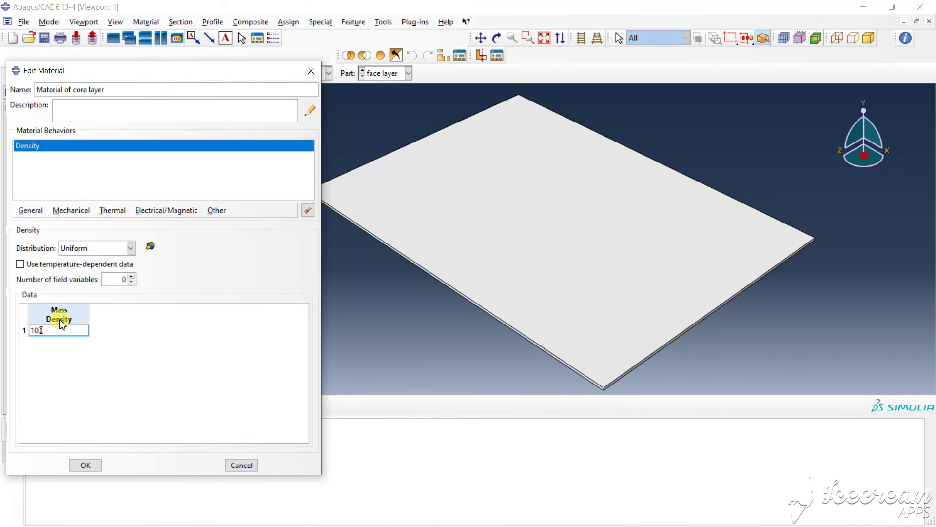
{"action": "left_click", "coordinate": [69, 210]}
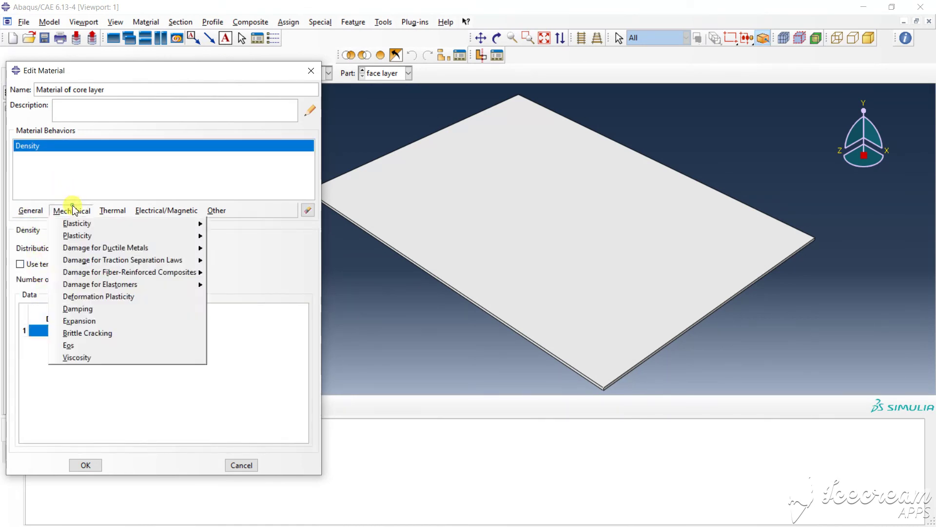
- Add an isotropic Elastic behaviour and select the Young's Modulus cell for editing
{"action": "mouse_move", "coordinate": [111, 211]}
{"action": "mouse_move", "coordinate": [61, 211]}
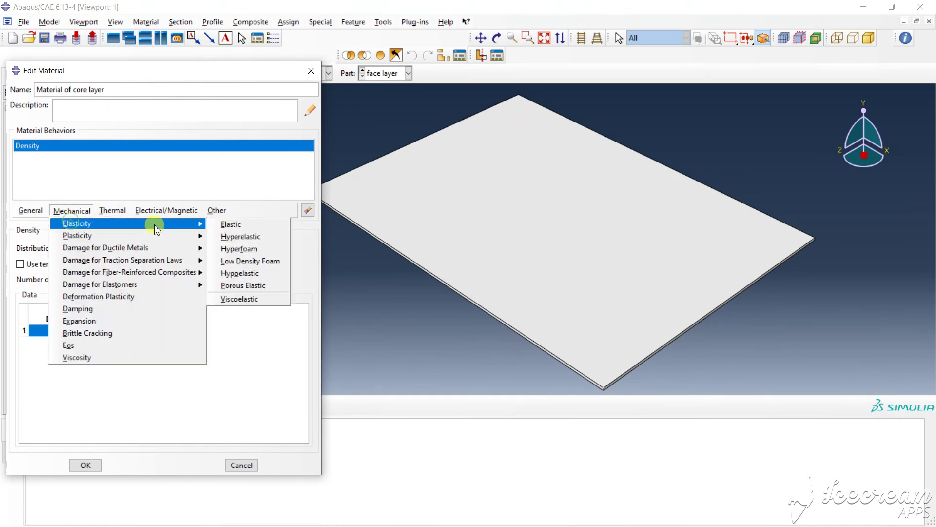
{"action": "left_click", "coordinate": [263, 224]}
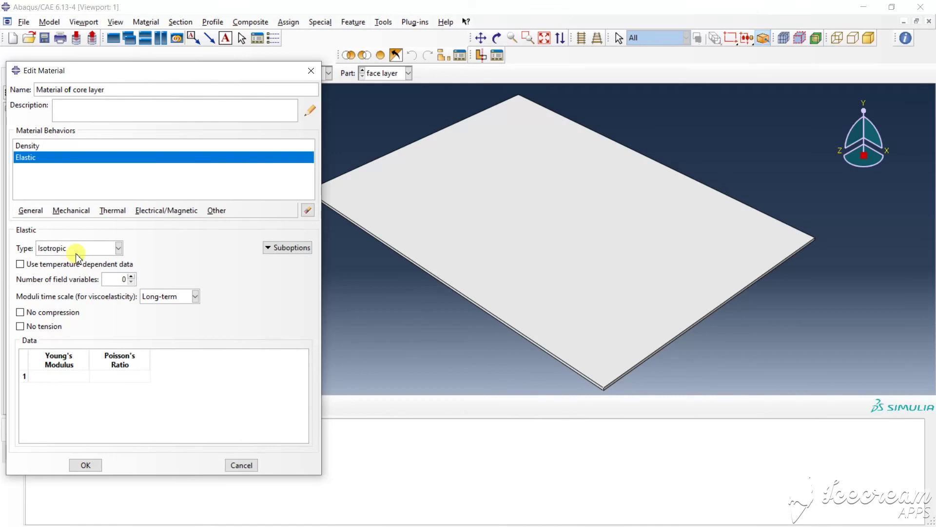
{"action": "left_click", "coordinate": [65, 374]}
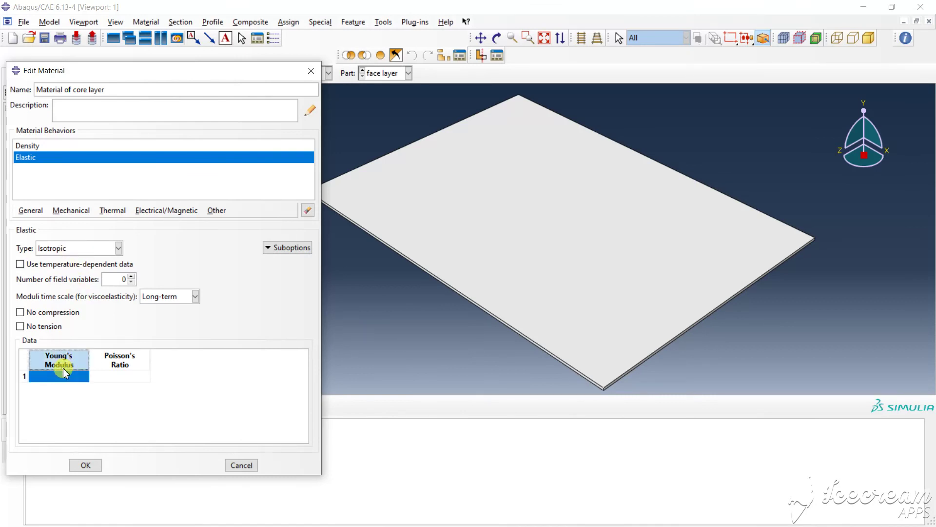
{"action": "left_click", "coordinate": [62, 380]}
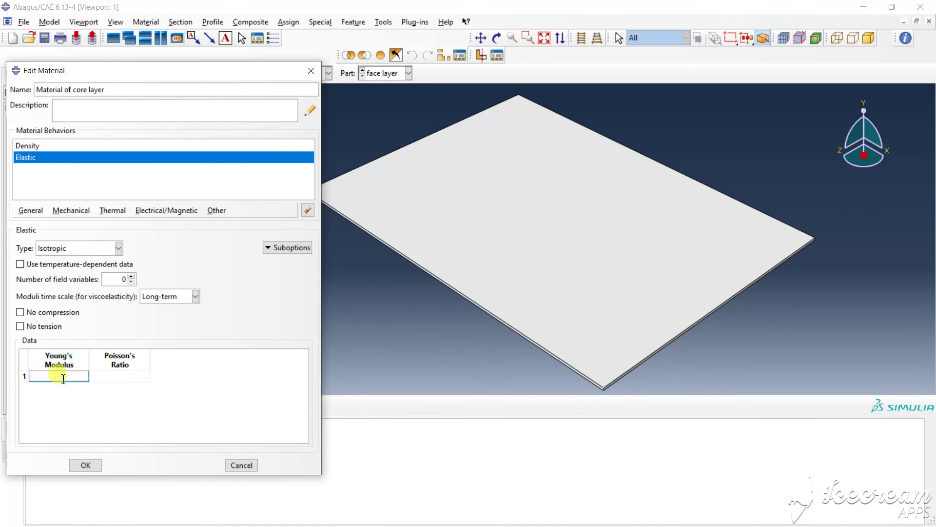